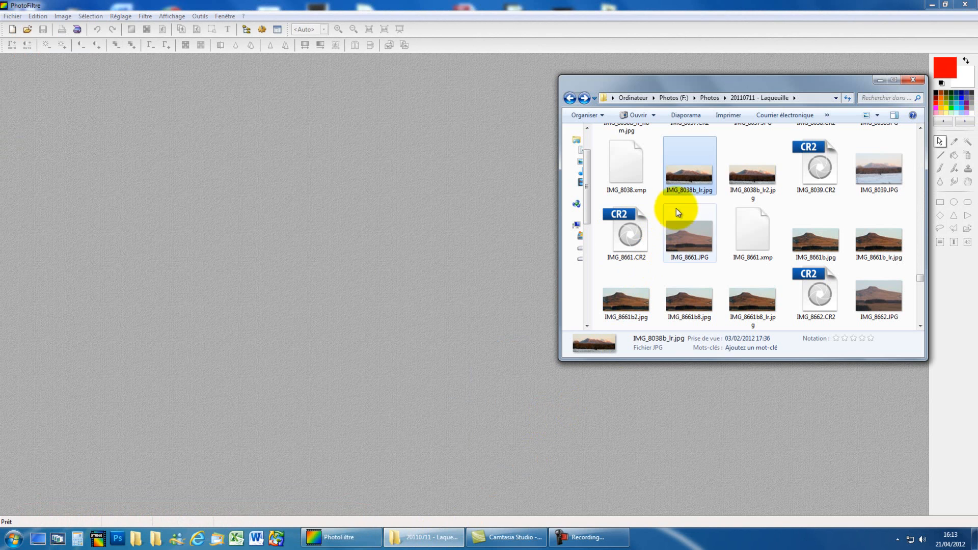
Open IMG_8038b_lr.jpg from the 20110711 - Laqueuille folder in PhotoFiltre and minimize the folder window
{"action": "left_click_drag", "start_coordinate": [693, 179], "coordinate": [381, 192]}
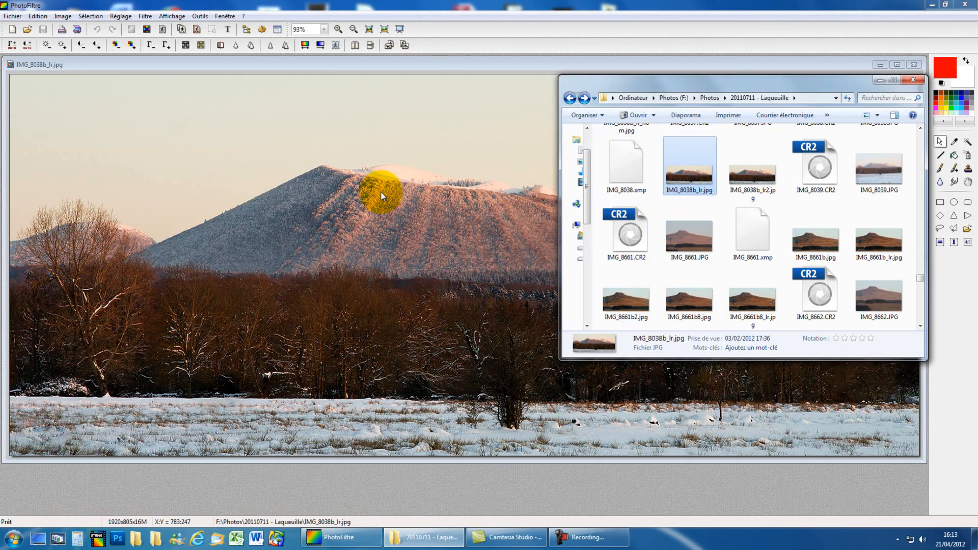
{"action": "left_click", "coordinate": [881, 80]}
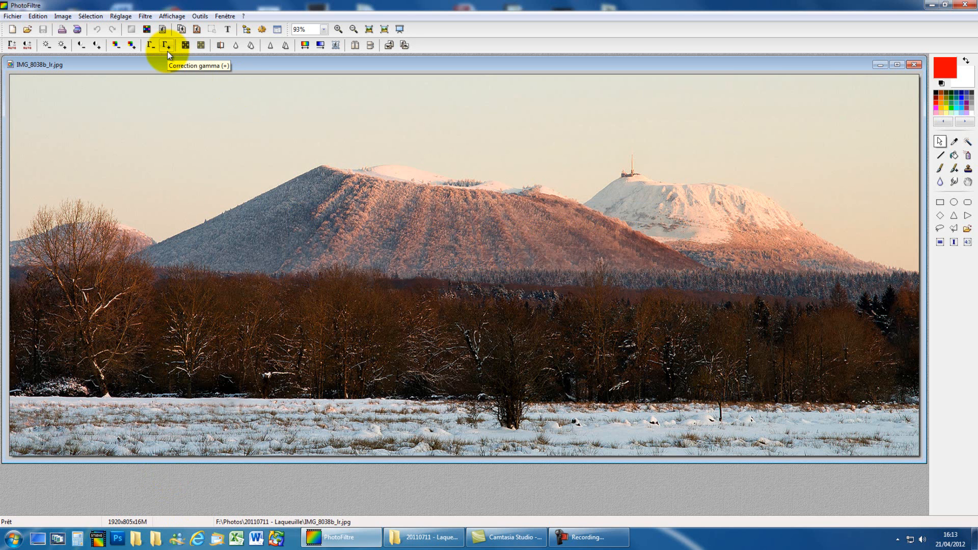
Create a centred rectangular selection 960 pixels wide and 235 pixels high with the manual selection settings
{"action": "left_click", "coordinate": [97, 16]}
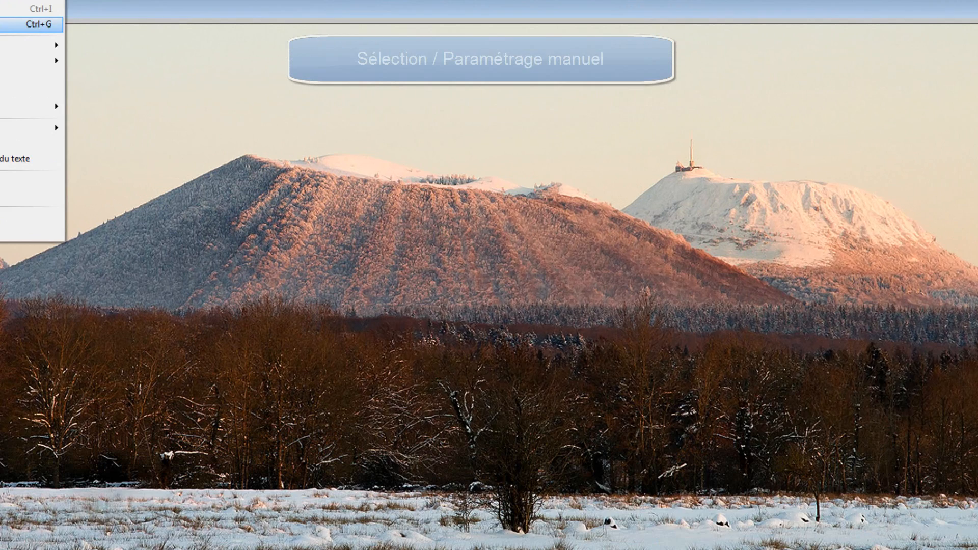
{"action": "left_click", "coordinate": [99, 74]}
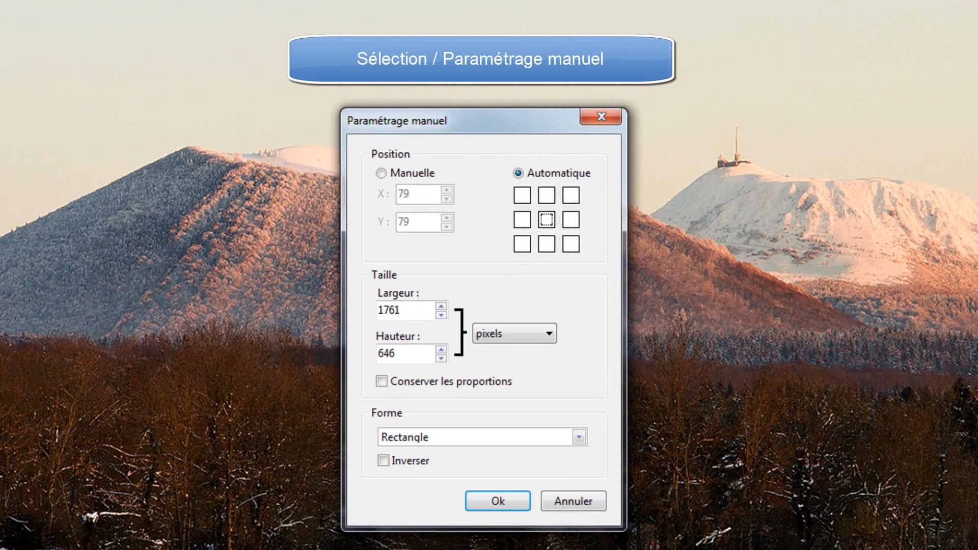
{"action": "double_click", "coordinate": [411, 309]}
{"action": "type", "text": "960"}
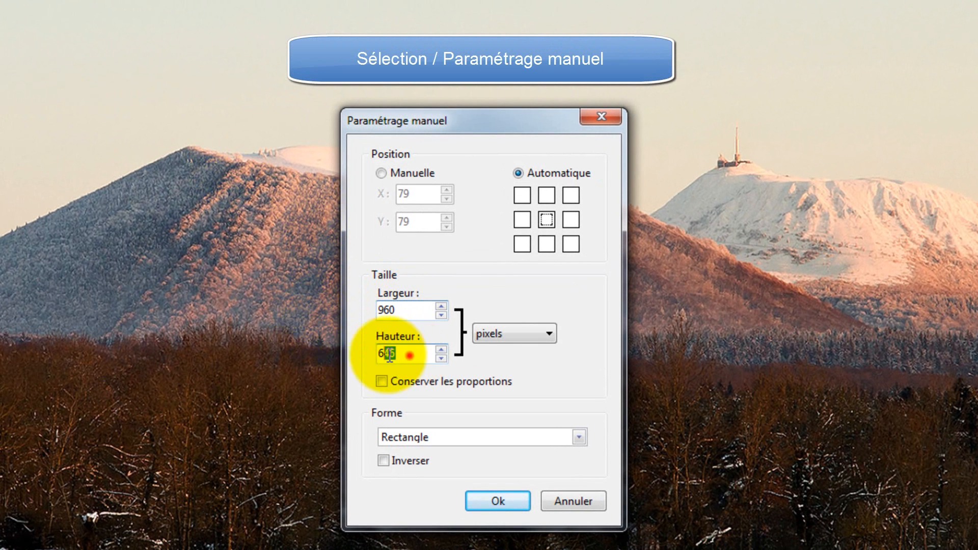
{"action": "double_click", "coordinate": [410, 355]}
{"action": "type", "text": "235"}
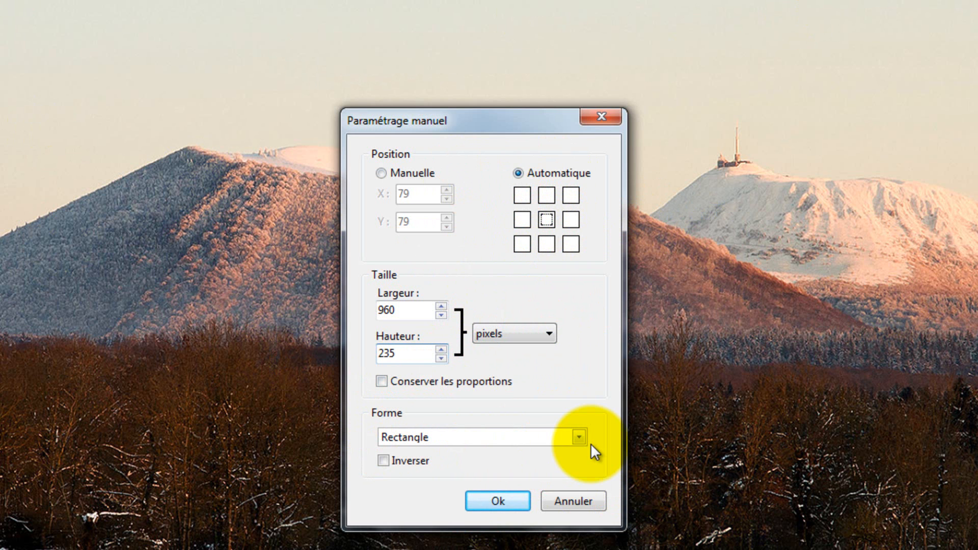
{"action": "left_click", "coordinate": [510, 500]}
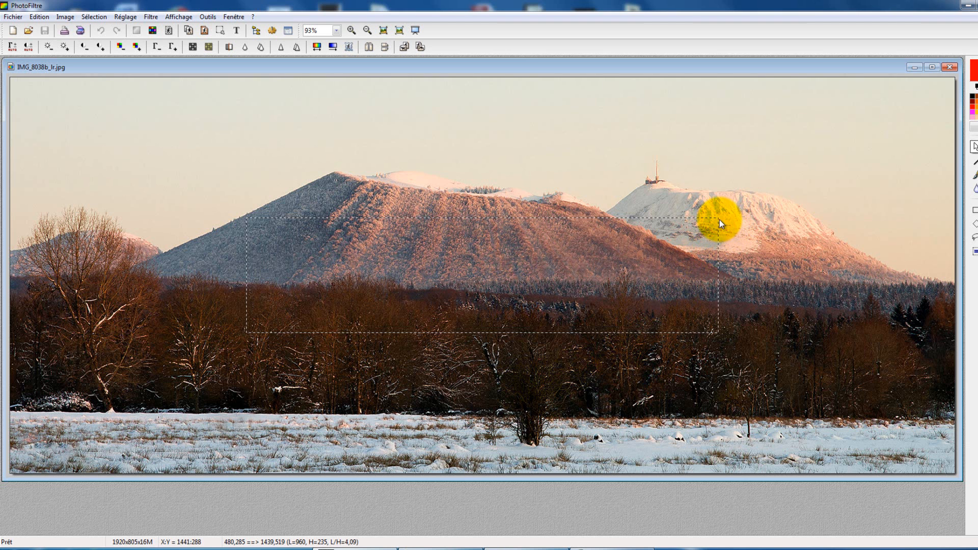
Enlarge the selection proportionally to about 1913 × 469 pixels around the mountains and trees, and crop the photo to it
{"action": "left_click_drag", "start_coordinate": [719, 218], "coordinate": [12, 441]}
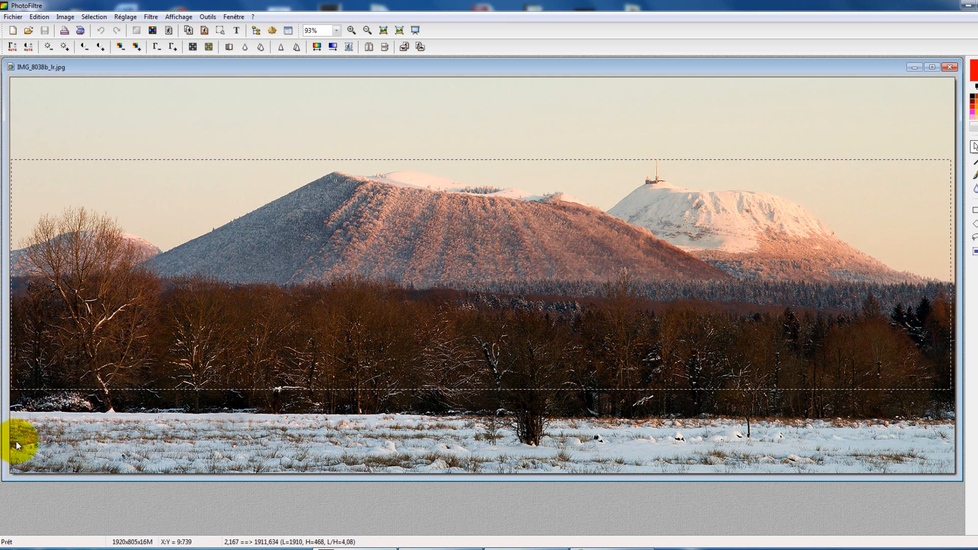
{"action": "left_click_drag", "start_coordinate": [950, 161], "coordinate": [952, 160]}
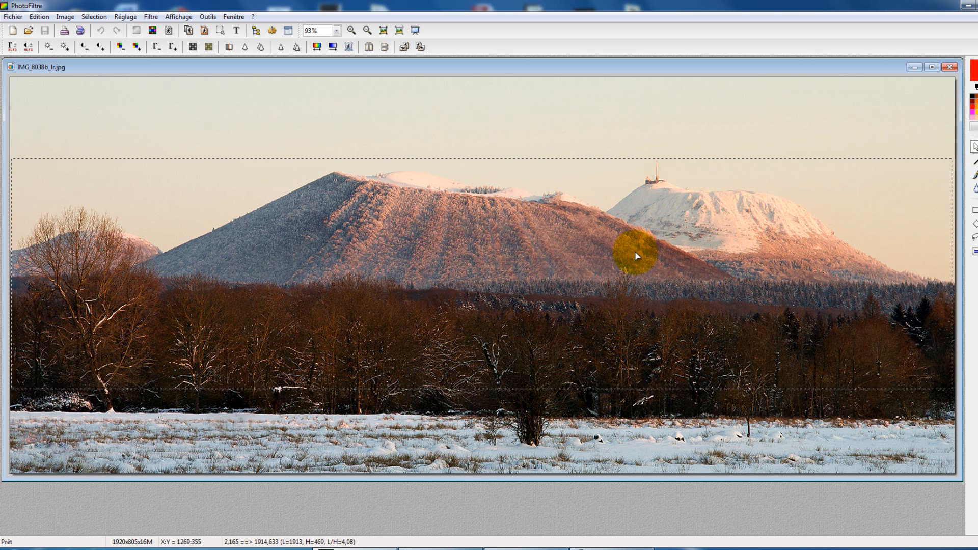
{"action": "left_click_drag", "start_coordinate": [636, 253], "coordinate": [637, 242]}
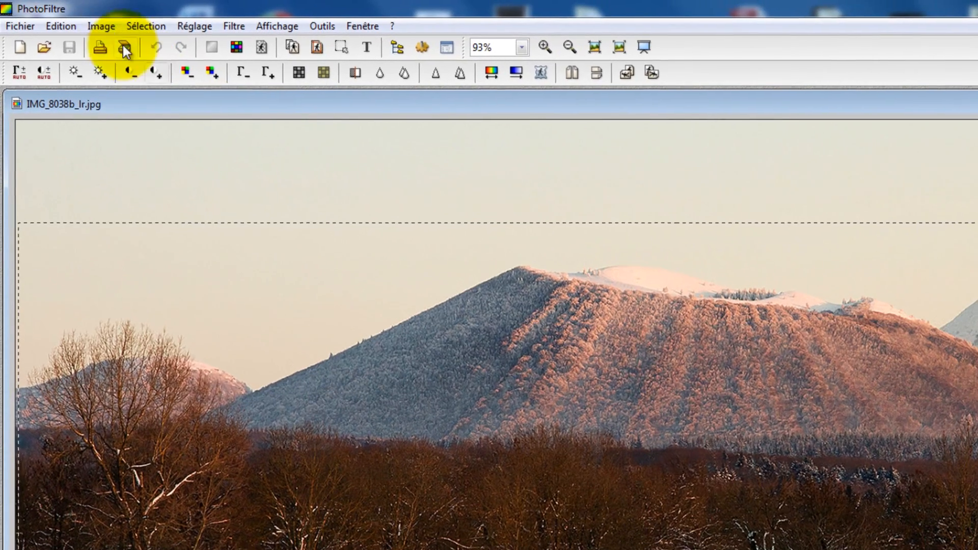
{"action": "left_click", "coordinate": [68, 18]}
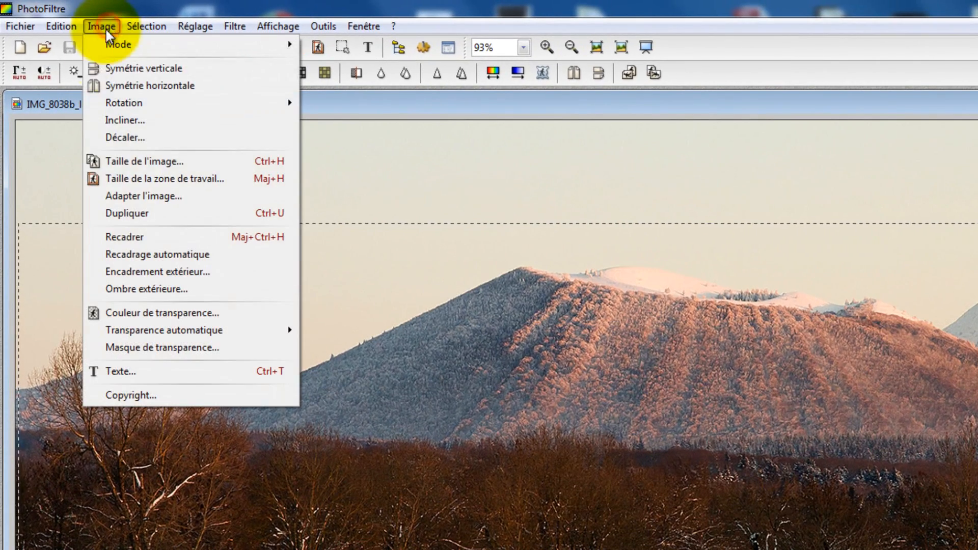
{"action": "left_click", "coordinate": [131, 236]}
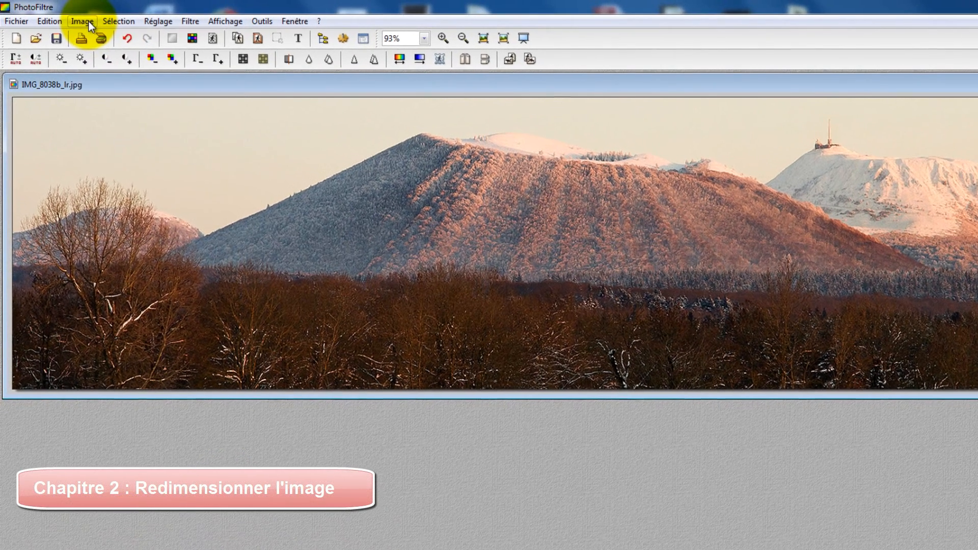
Resize the cropped image to 960 × 235 pixels with proportions kept and a resolution of 72 pixels per inch
{"action": "left_click", "coordinate": [89, 22]}
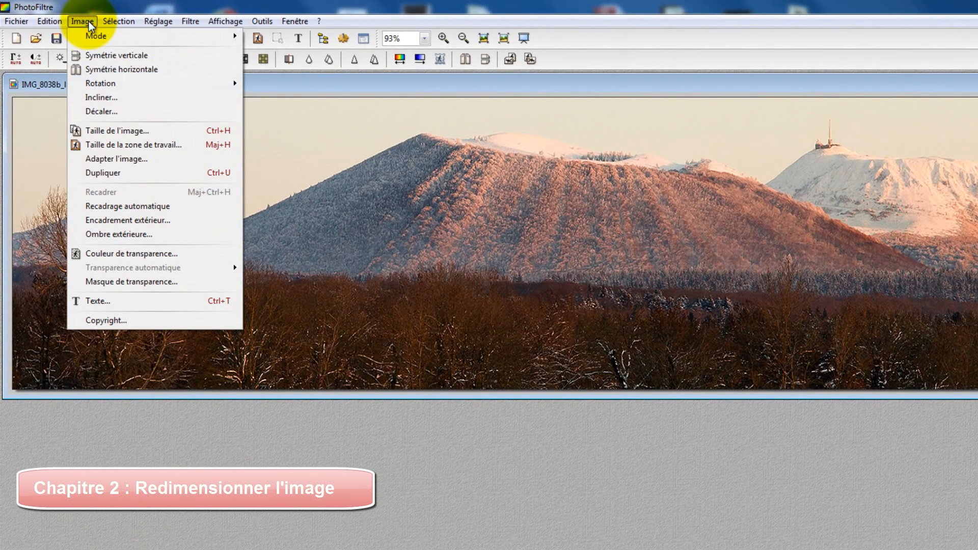
{"action": "left_click", "coordinate": [106, 130]}
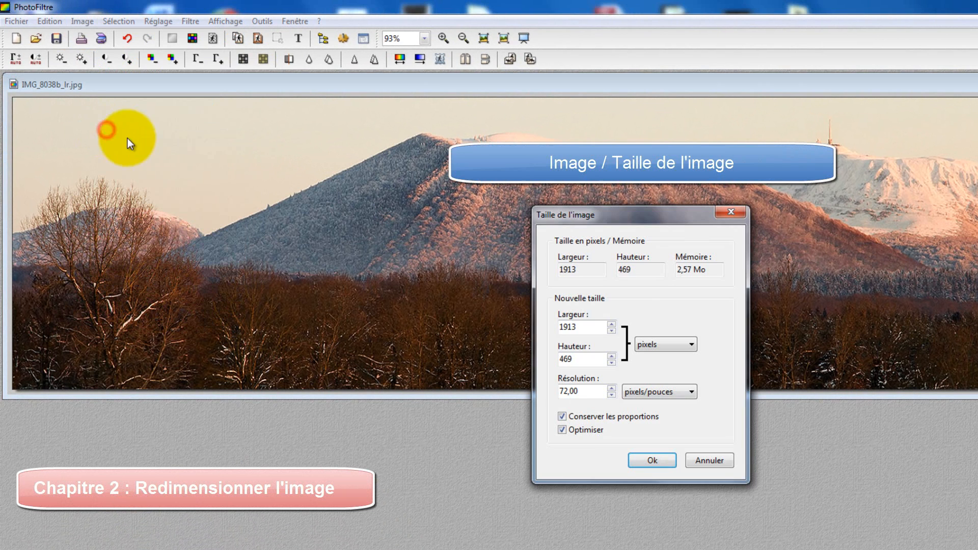
{"action": "double_click", "coordinate": [593, 328]}
{"action": "type", "text": "960"}
{"action": "left_click", "coordinate": [577, 360]}
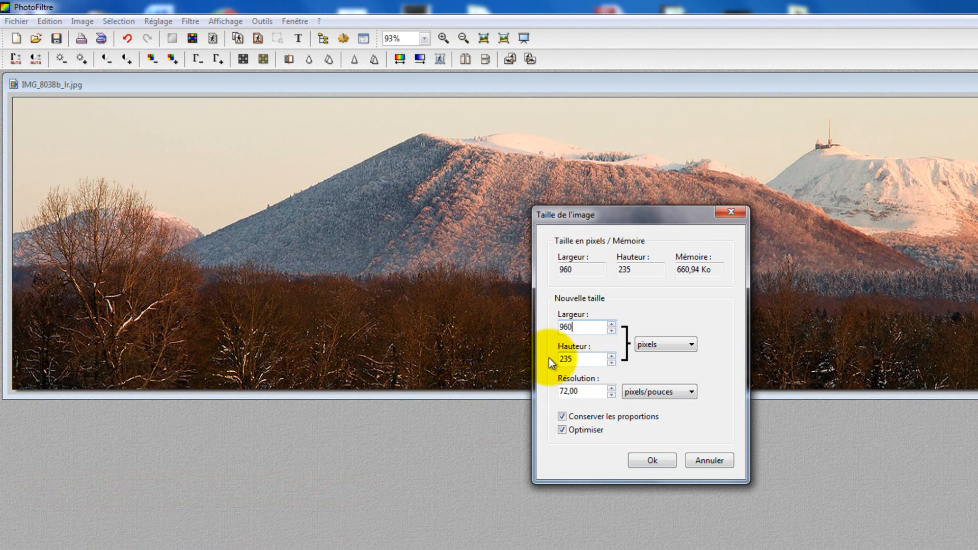
{"action": "left_click", "coordinate": [587, 393]}
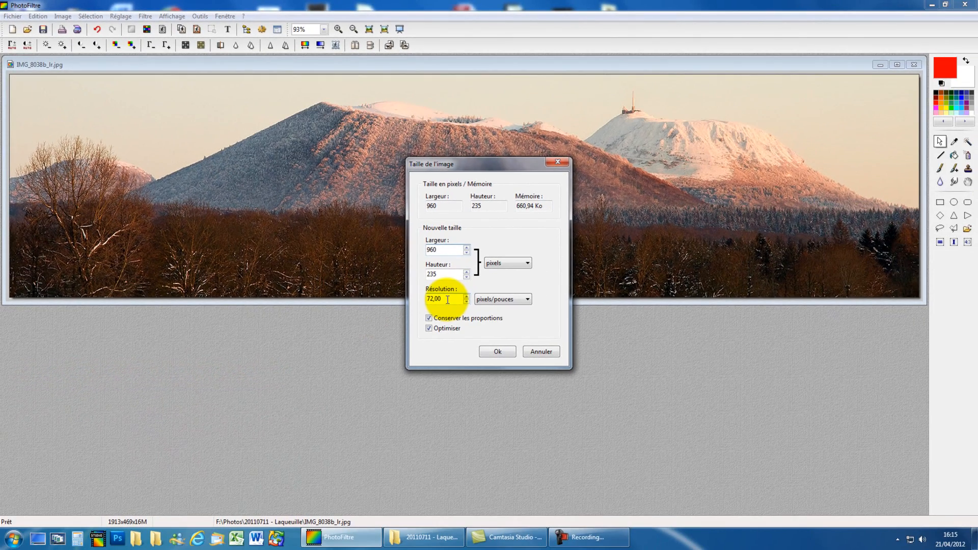
{"action": "left_click", "coordinate": [496, 351]}
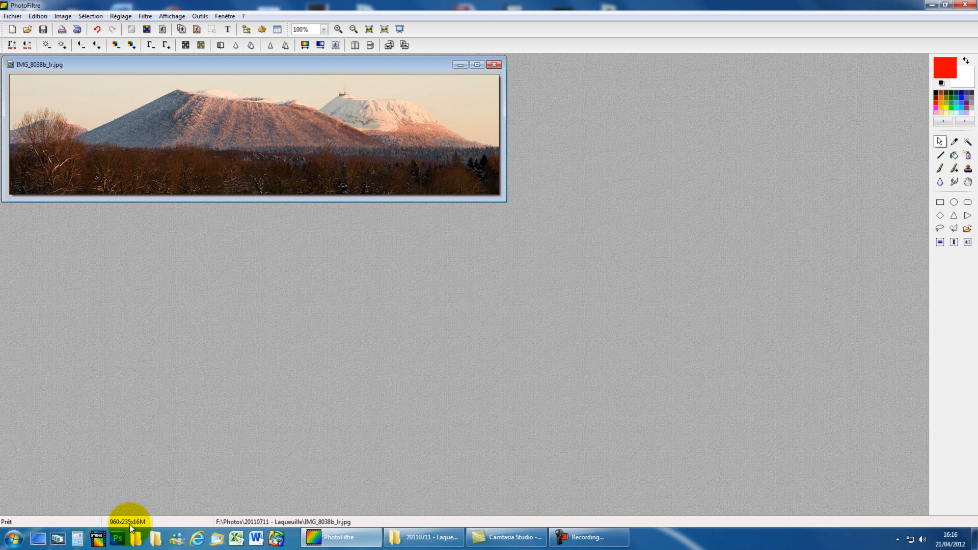
Sharpen the resized image once with the Plus net filter
{"action": "left_click", "coordinate": [145, 16]}
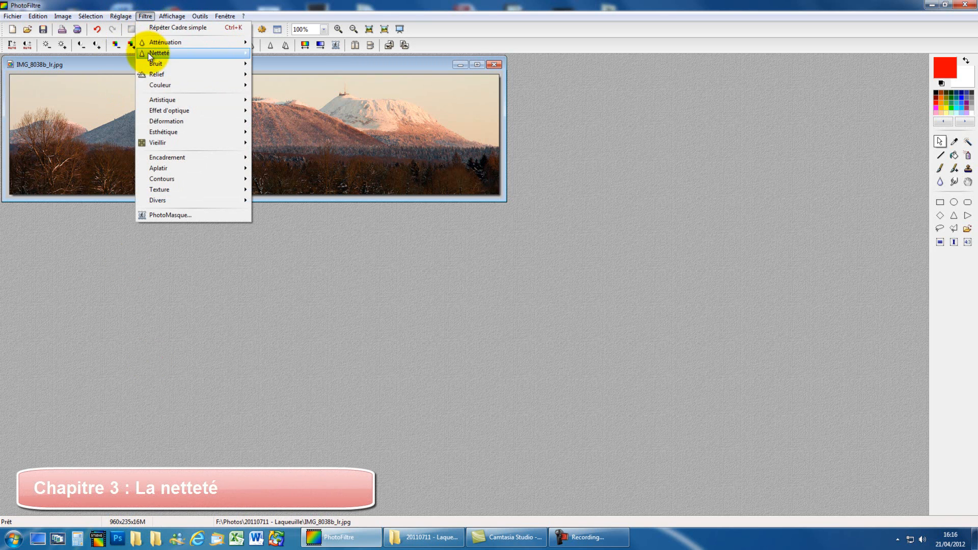
{"action": "mouse_move", "coordinate": [148, 53]}
{"action": "left_click", "coordinate": [277, 68]}
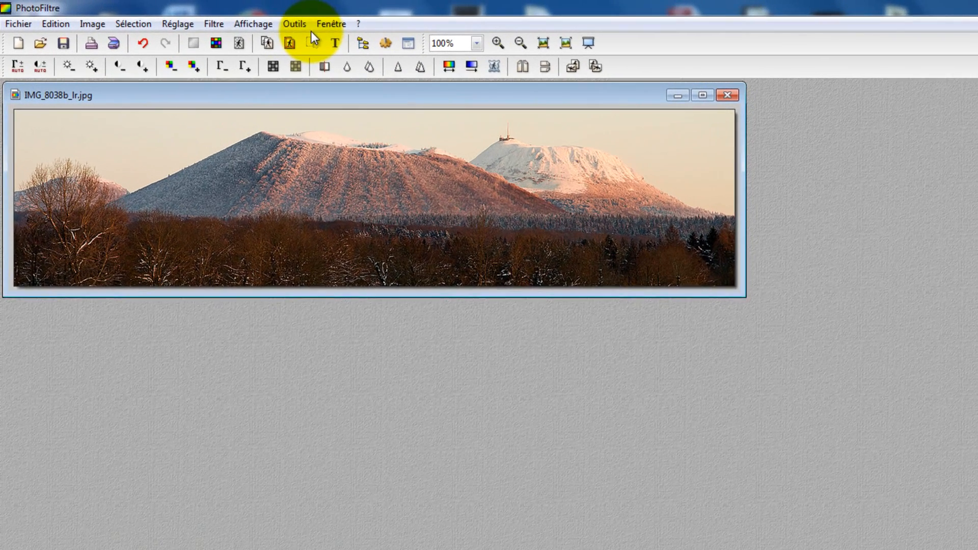
Open the simple frame (Cadre simple) filter settings for the image
{"action": "left_click", "coordinate": [215, 24]}
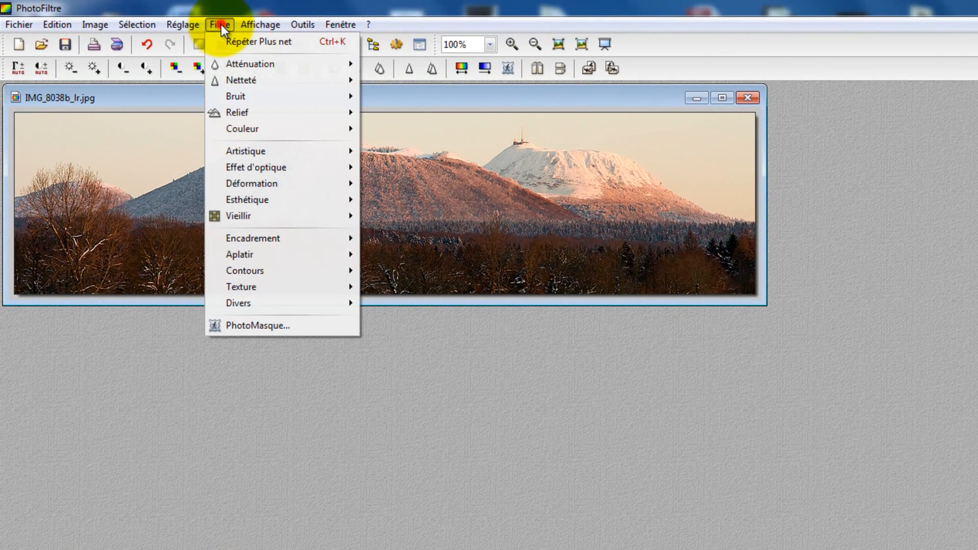
{"action": "left_click", "coordinate": [249, 238]}
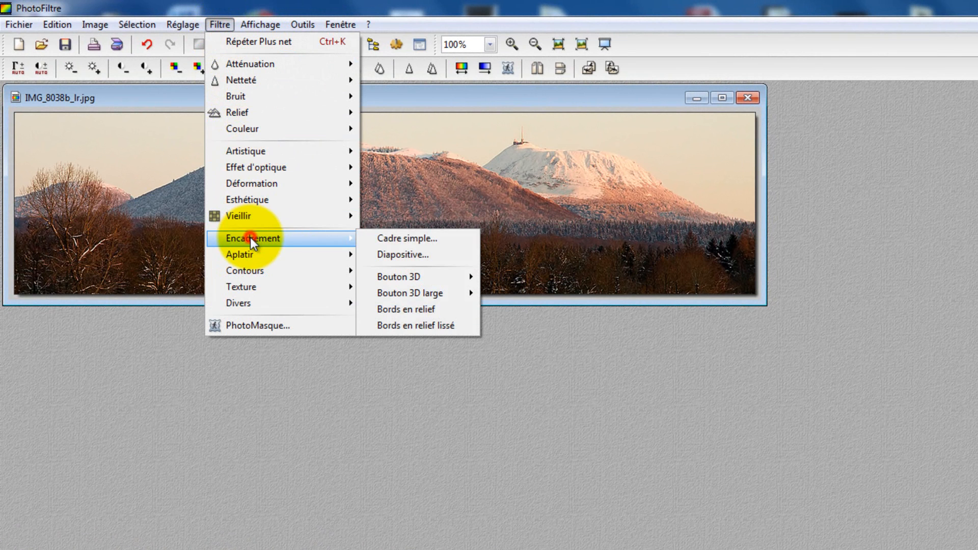
{"action": "left_click", "coordinate": [451, 239]}
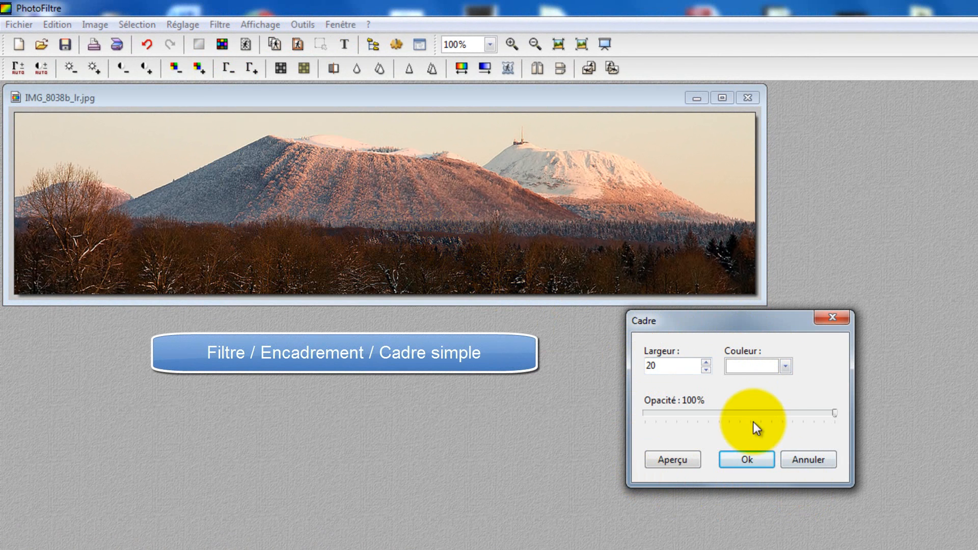
{"action": "double_click", "coordinate": [653, 368]}
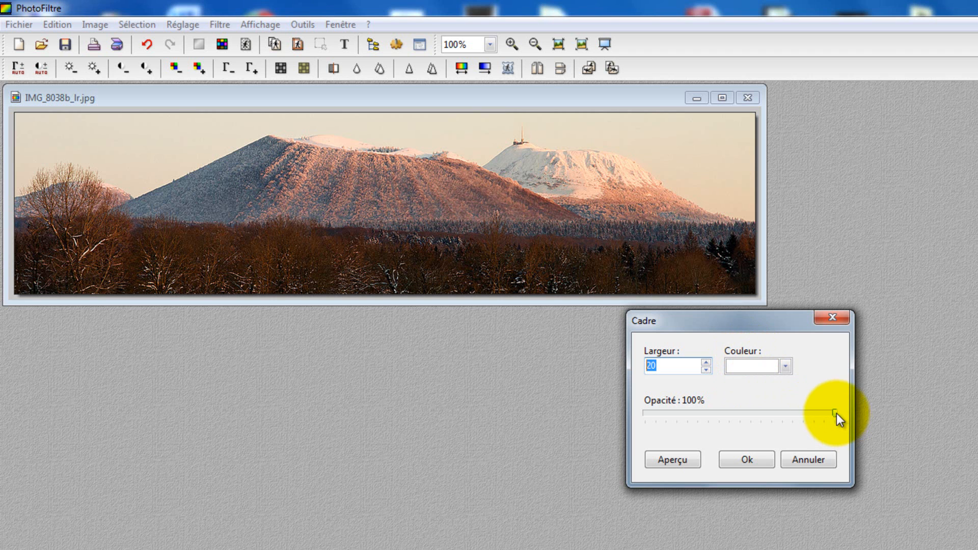
Preview the 20-pixel white frame at 20% opacity and at 100% opacity
{"action": "left_click_drag", "start_coordinate": [836, 413], "coordinate": [668, 413]}
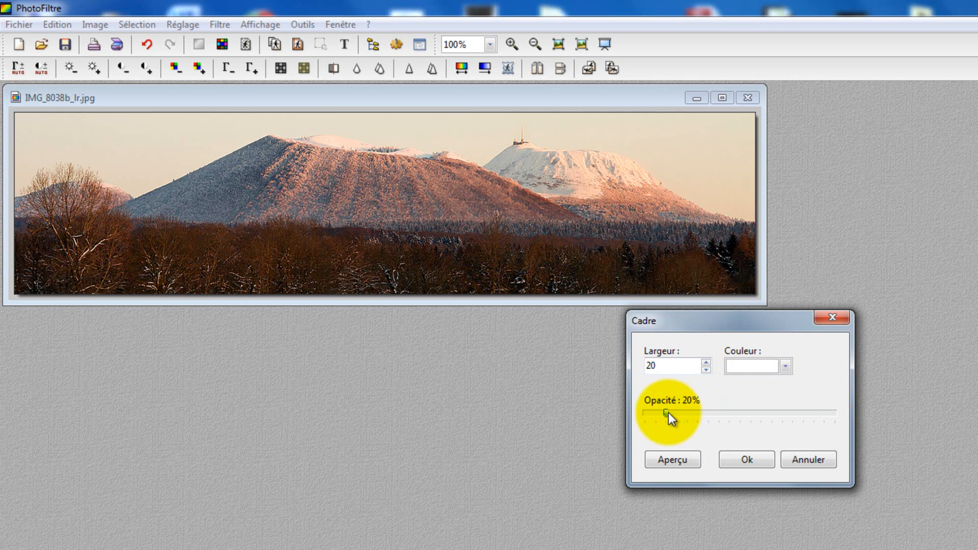
{"action": "left_click", "coordinate": [673, 461]}
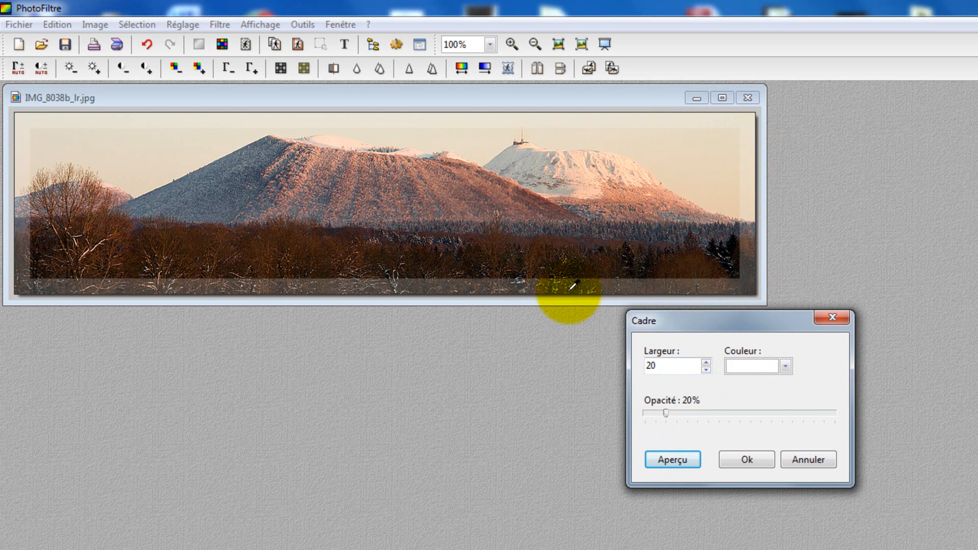
{"action": "left_click_drag", "start_coordinate": [666, 414], "coordinate": [842, 416]}
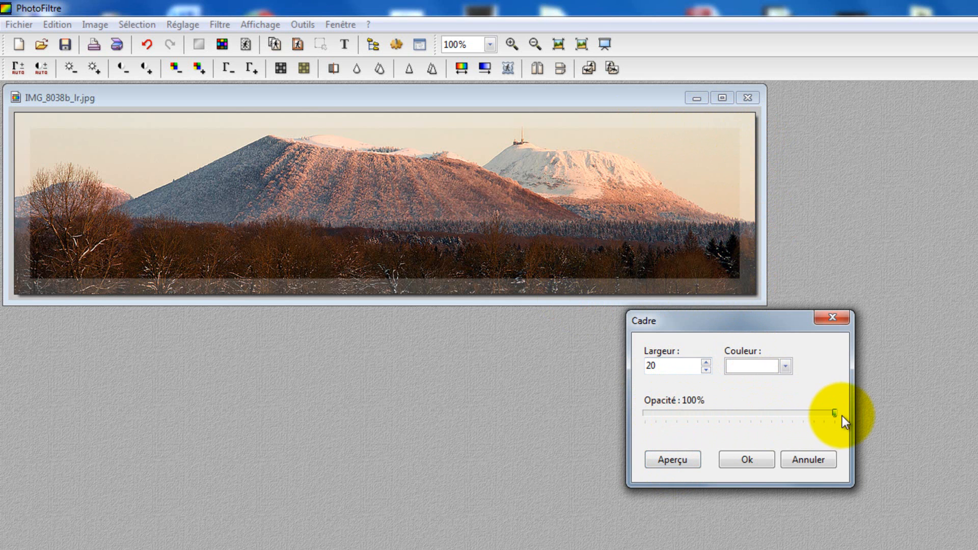
{"action": "left_click", "coordinate": [672, 460]}
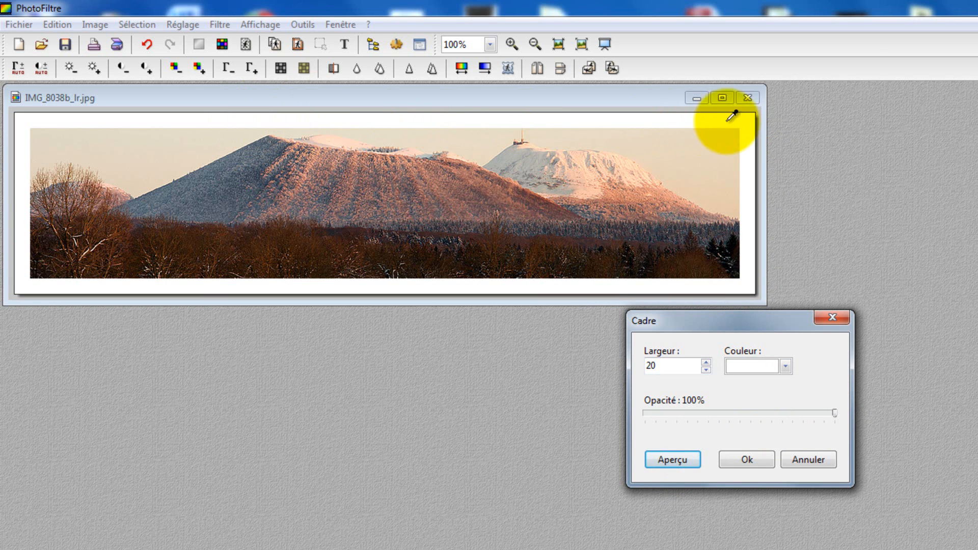
Change the frame colour to blue and preview it at 100% and at 20% opacity
{"action": "left_click", "coordinate": [784, 366]}
{"action": "left_click", "coordinate": [808, 416]}
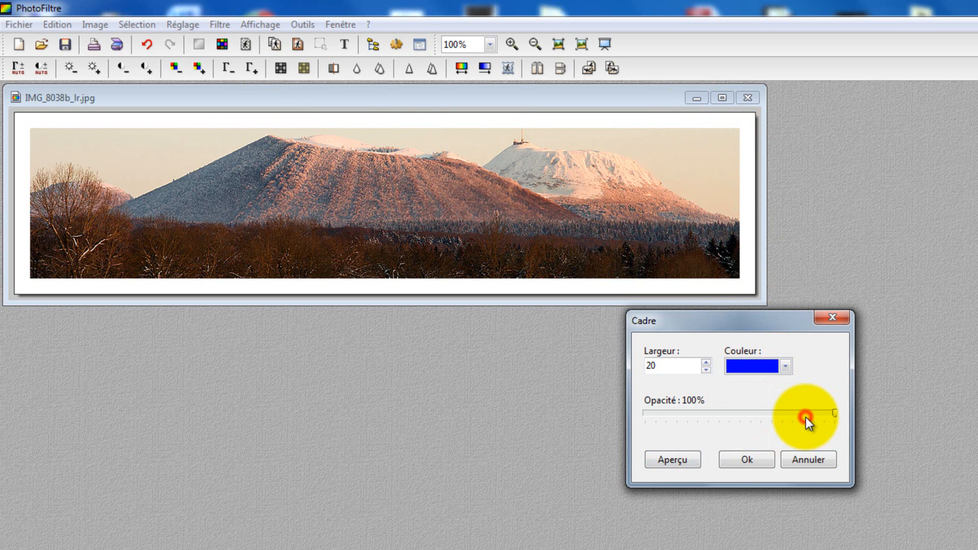
{"action": "left_click", "coordinate": [679, 460]}
{"action": "left_click_drag", "start_coordinate": [835, 413], "coordinate": [667, 415]}
{"action": "left_click", "coordinate": [672, 460]}
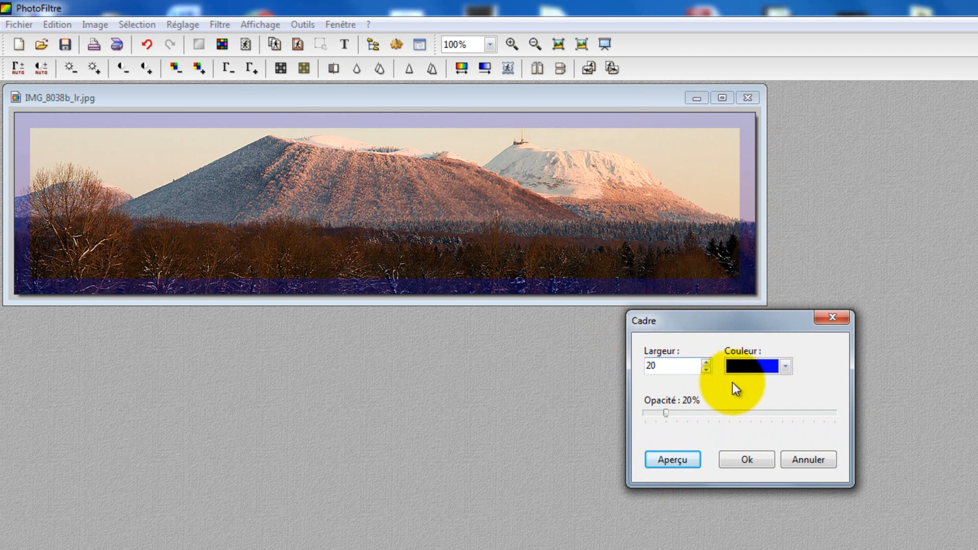
Set the frame to white with a width of 10 and 100% opacity, and preview it
{"action": "left_click", "coordinate": [755, 366]}
{"action": "left_click", "coordinate": [722, 324]}
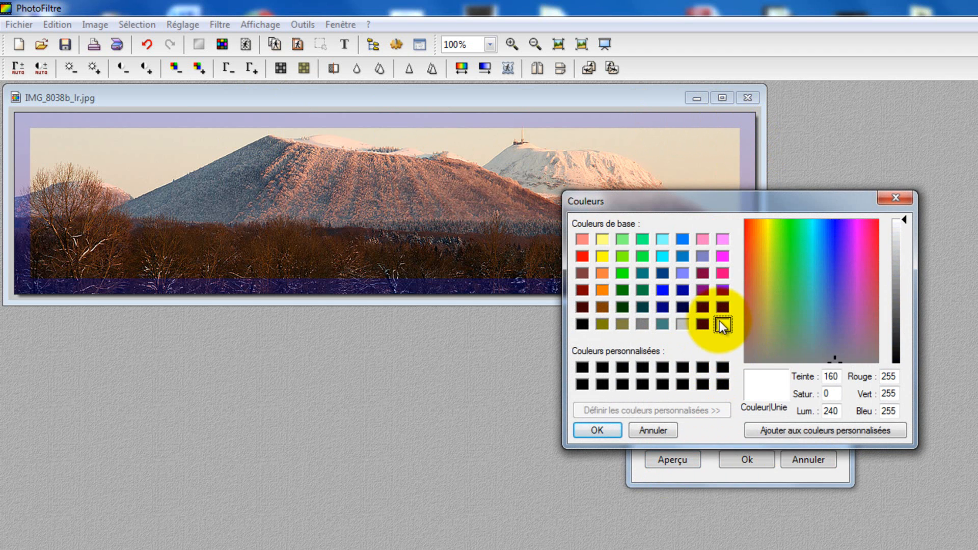
{"action": "left_click", "coordinate": [597, 429]}
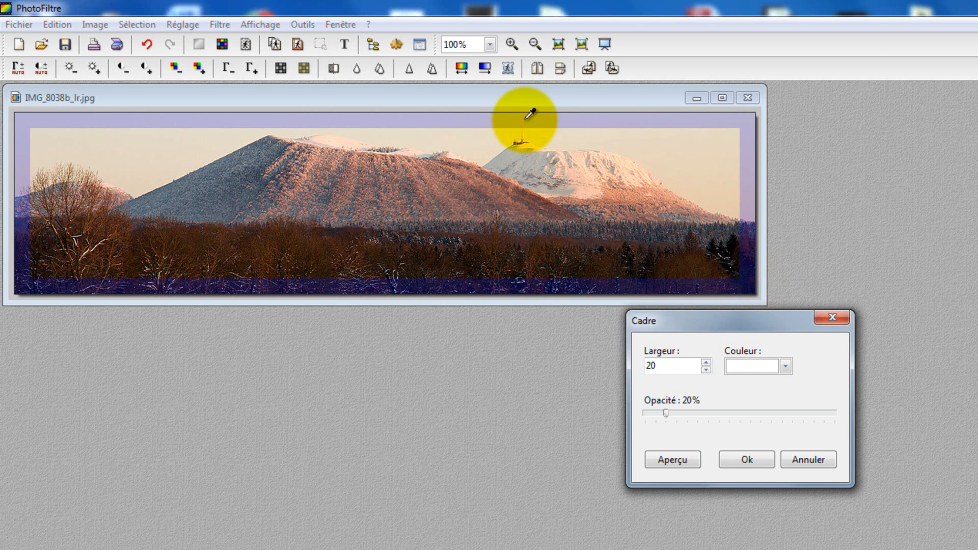
{"action": "left_click_drag", "start_coordinate": [666, 366], "coordinate": [624, 366]}
{"action": "type", "text": "10"}
{"action": "left_click_drag", "start_coordinate": [666, 413], "coordinate": [838, 415]}
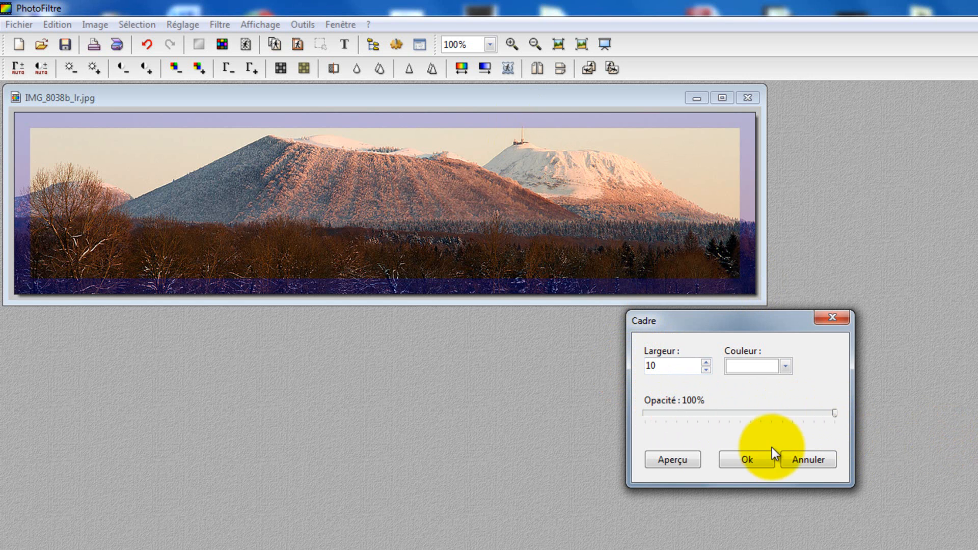
{"action": "left_click", "coordinate": [681, 461]}
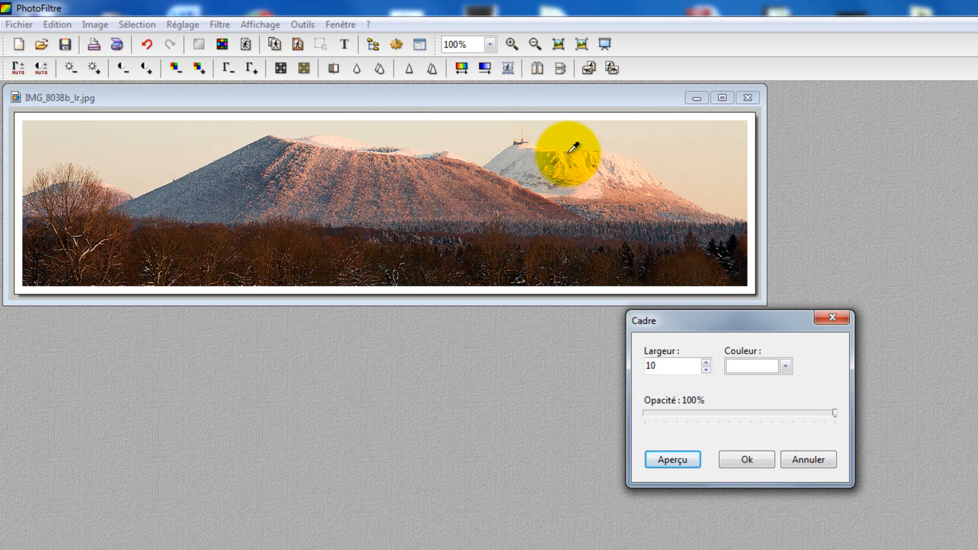
Sample a light peach frame colour from the photo near the summit antenna and preview the frame
{"action": "left_click", "coordinate": [525, 146]}
{"action": "left_click", "coordinate": [522, 153]}
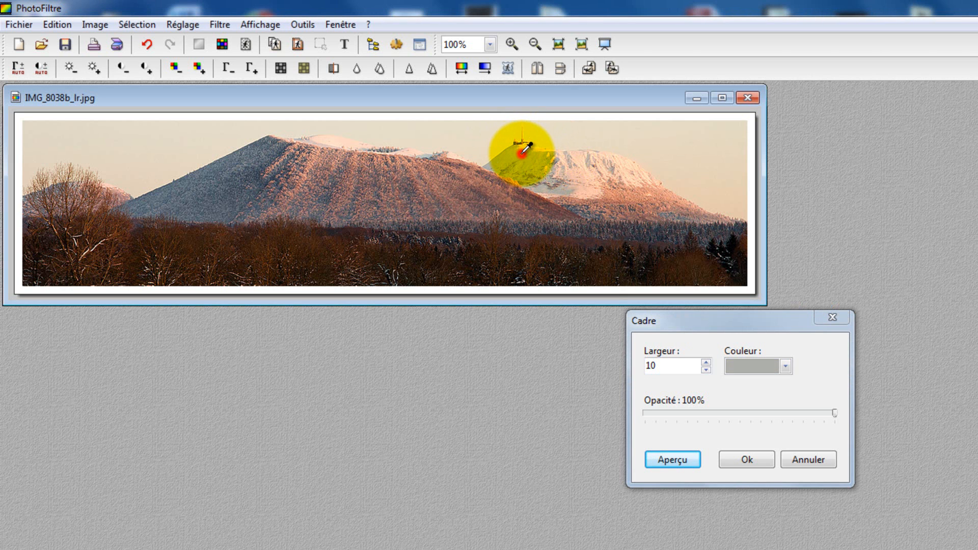
{"action": "left_click", "coordinate": [524, 146]}
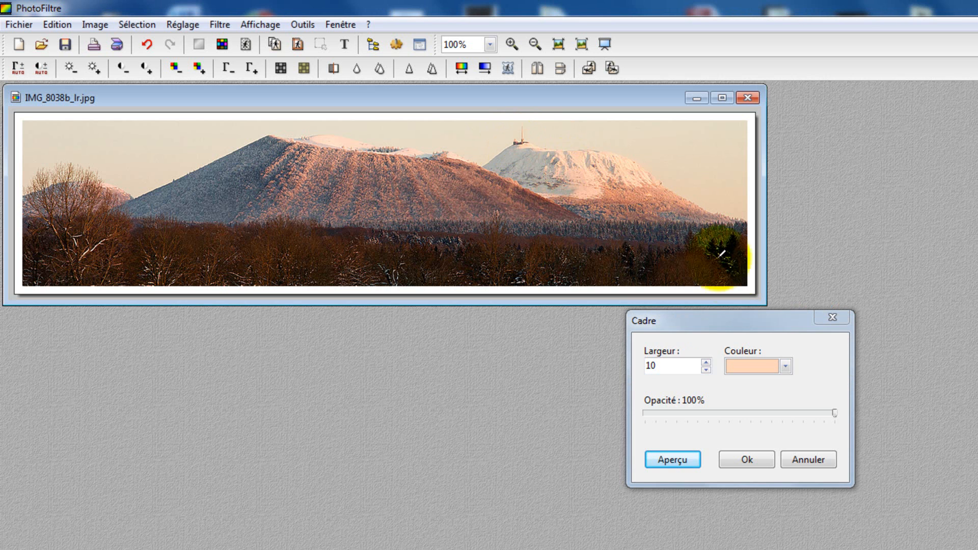
{"action": "left_click", "coordinate": [683, 461]}
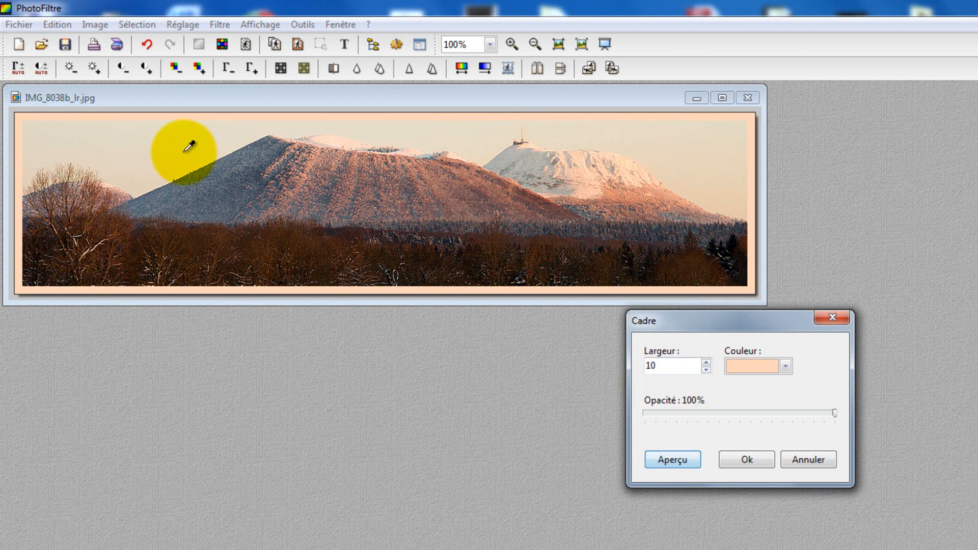